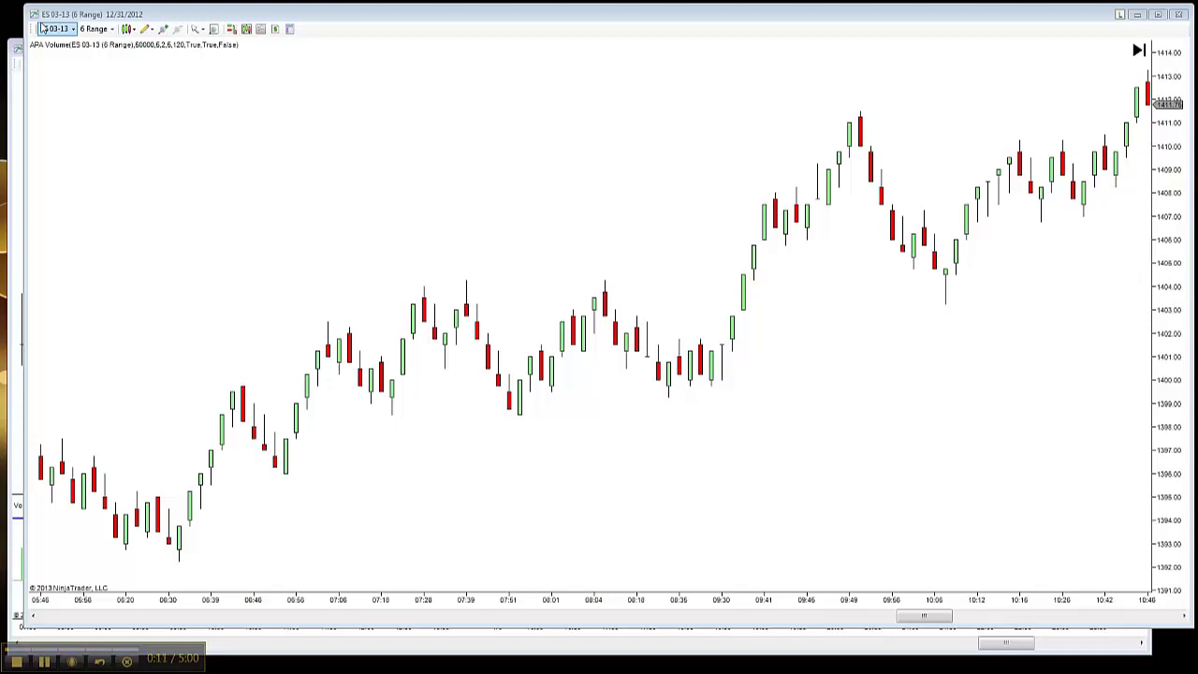
Set APA Volume's Showbarwidth to False in the indicator settings.
{"action": "right_click", "coordinate": [422, 216]}
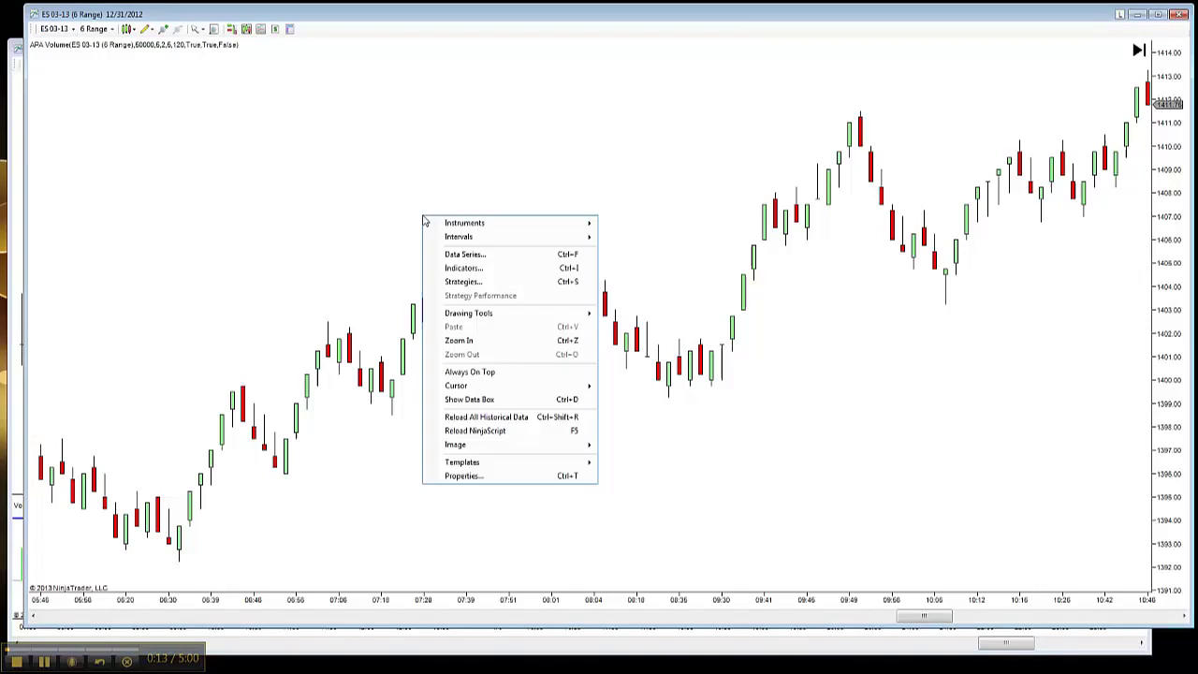
{"action": "left_click", "coordinate": [464, 268]}
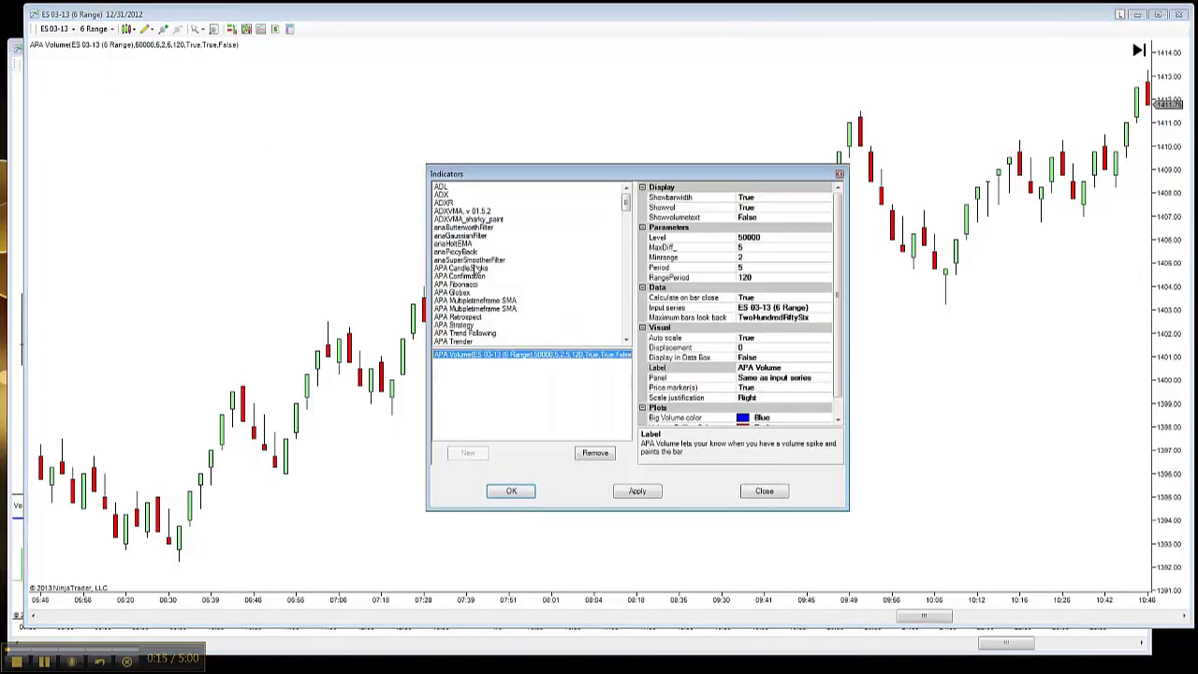
{"action": "double_click", "coordinate": [788, 198]}
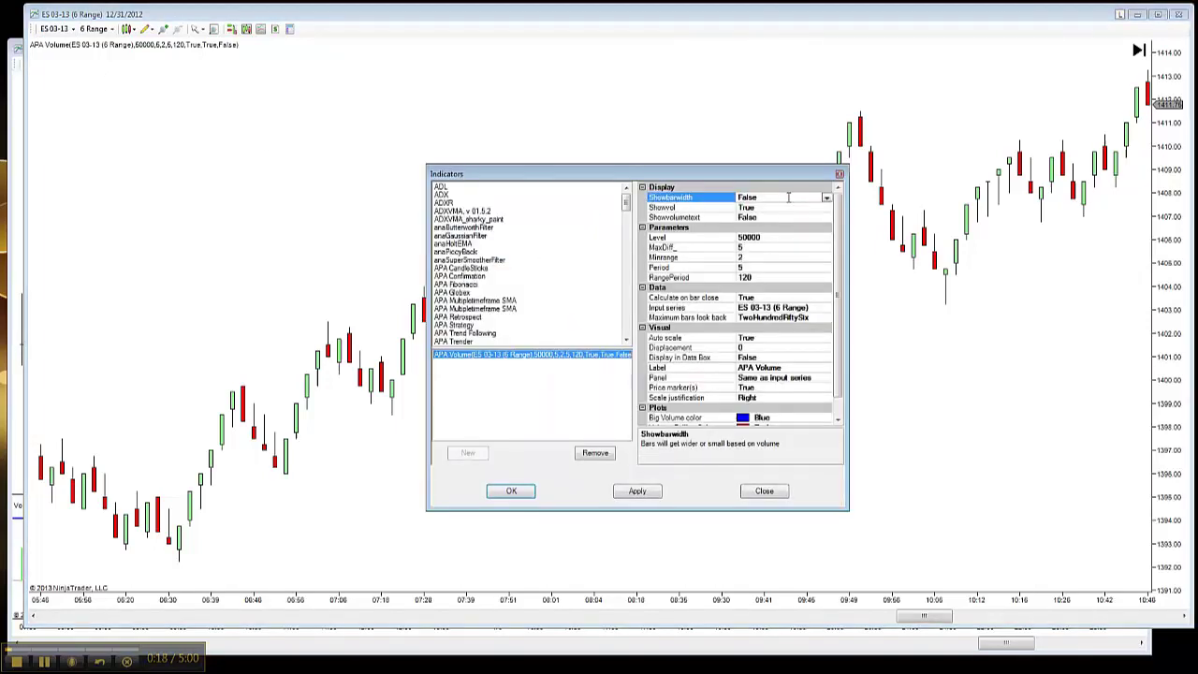
Review the Level, Period, Minrange, MaxDiff and RangePeriod parameters, then confirm the dialog.
{"action": "left_click", "coordinate": [773, 237]}
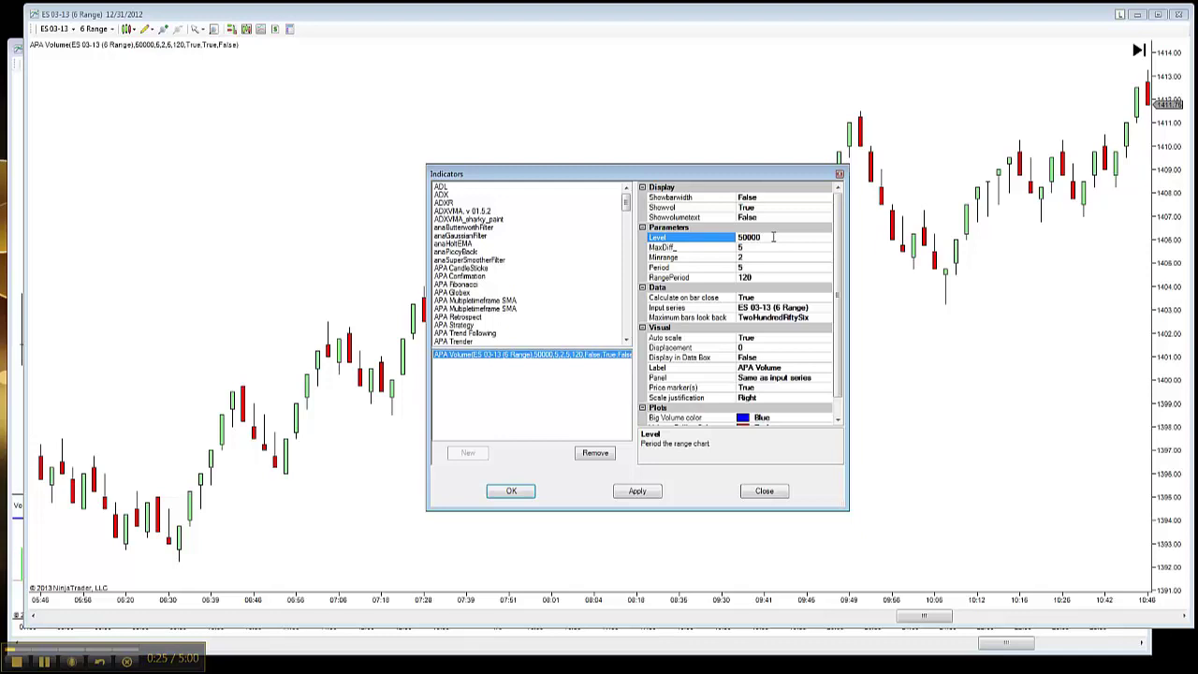
{"action": "left_click_drag", "start_coordinate": [773, 237], "coordinate": [746, 237]}
{"action": "left_click", "coordinate": [743, 268]}
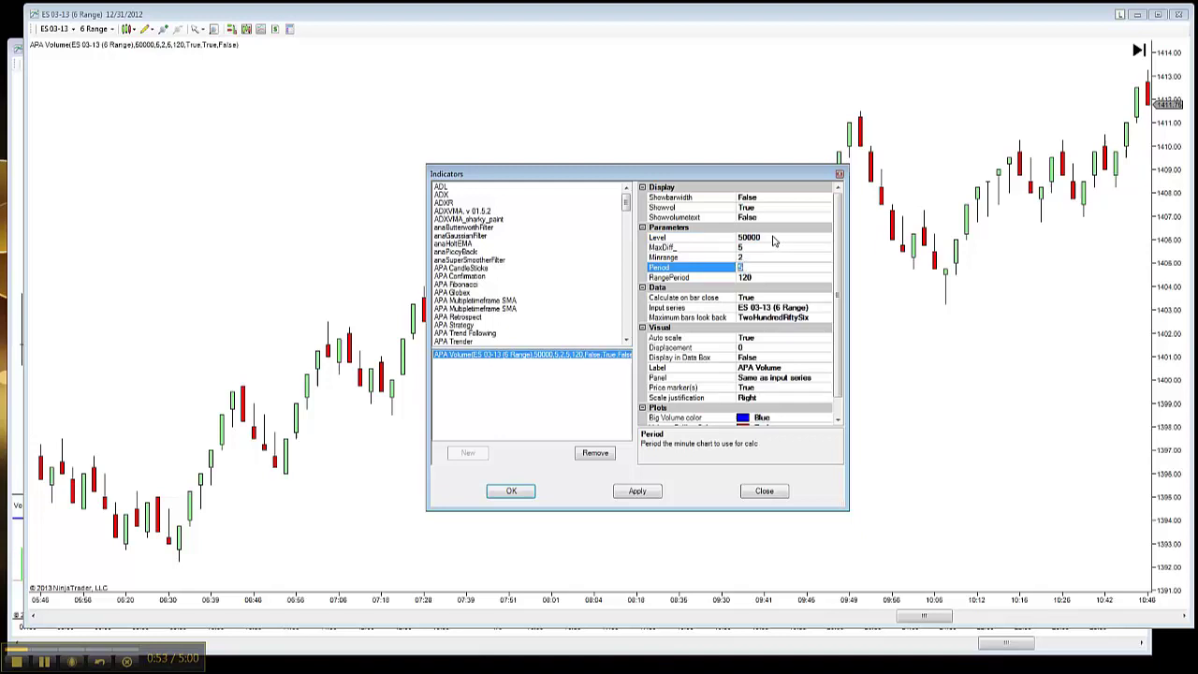
{"action": "left_click", "coordinate": [773, 237]}
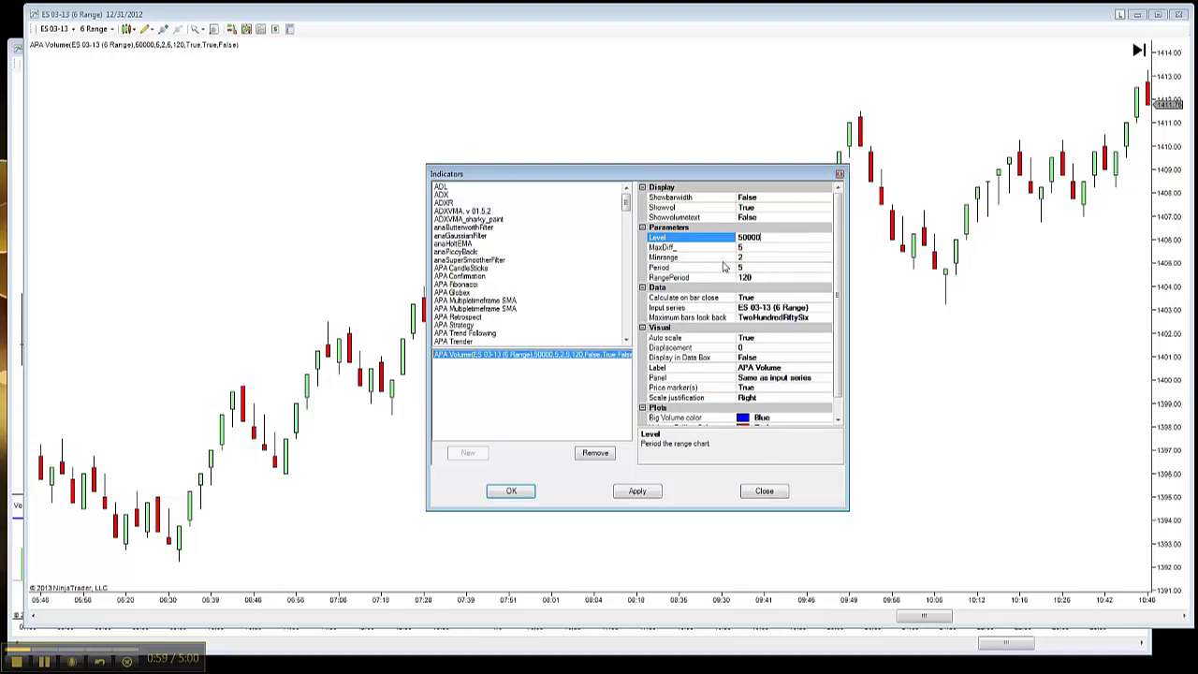
{"action": "left_click", "coordinate": [724, 257]}
{"action": "left_click", "coordinate": [721, 248]}
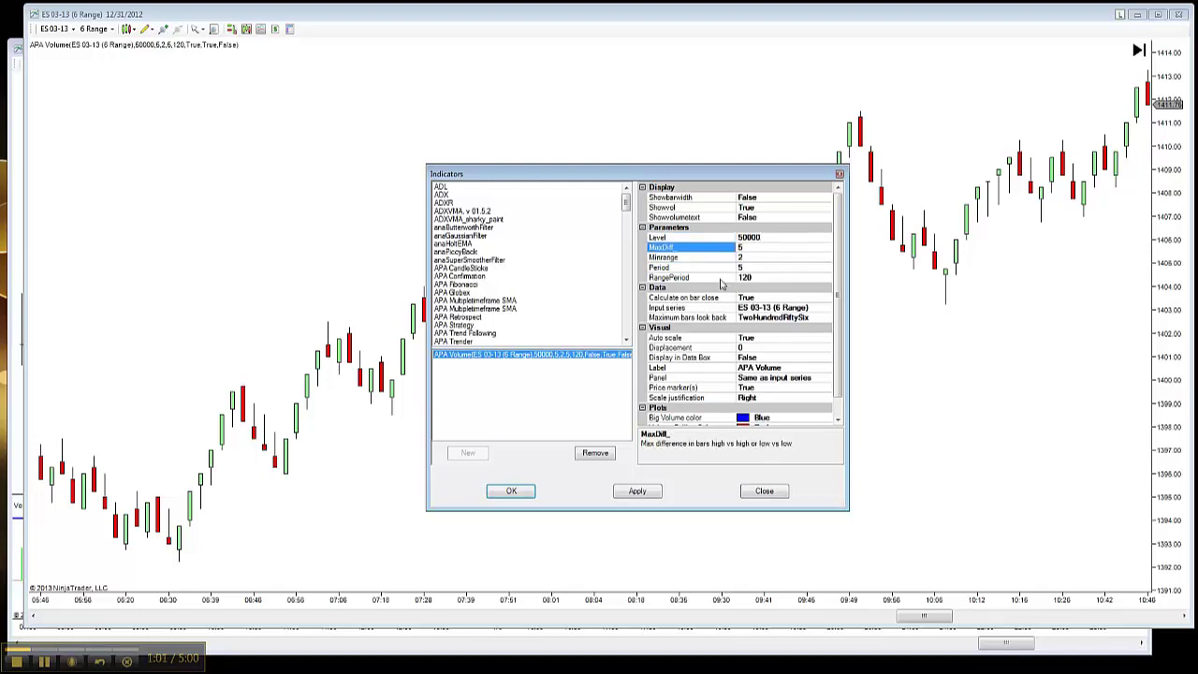
{"action": "left_click", "coordinate": [721, 279]}
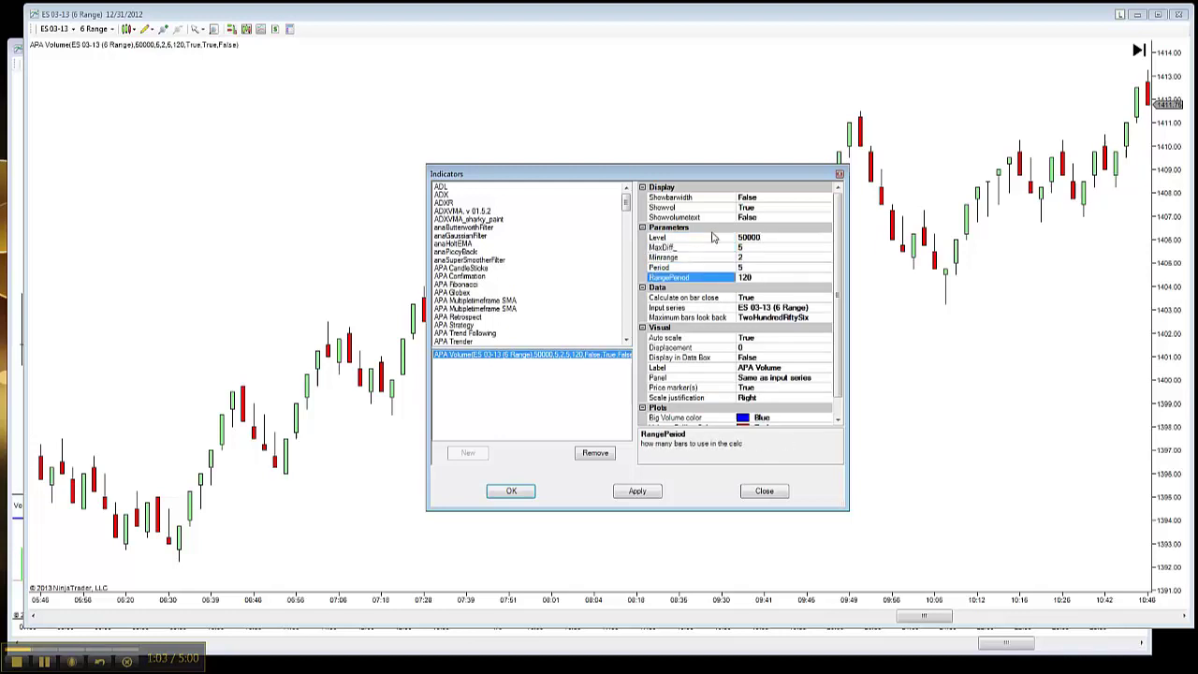
{"action": "left_click", "coordinate": [714, 242]}
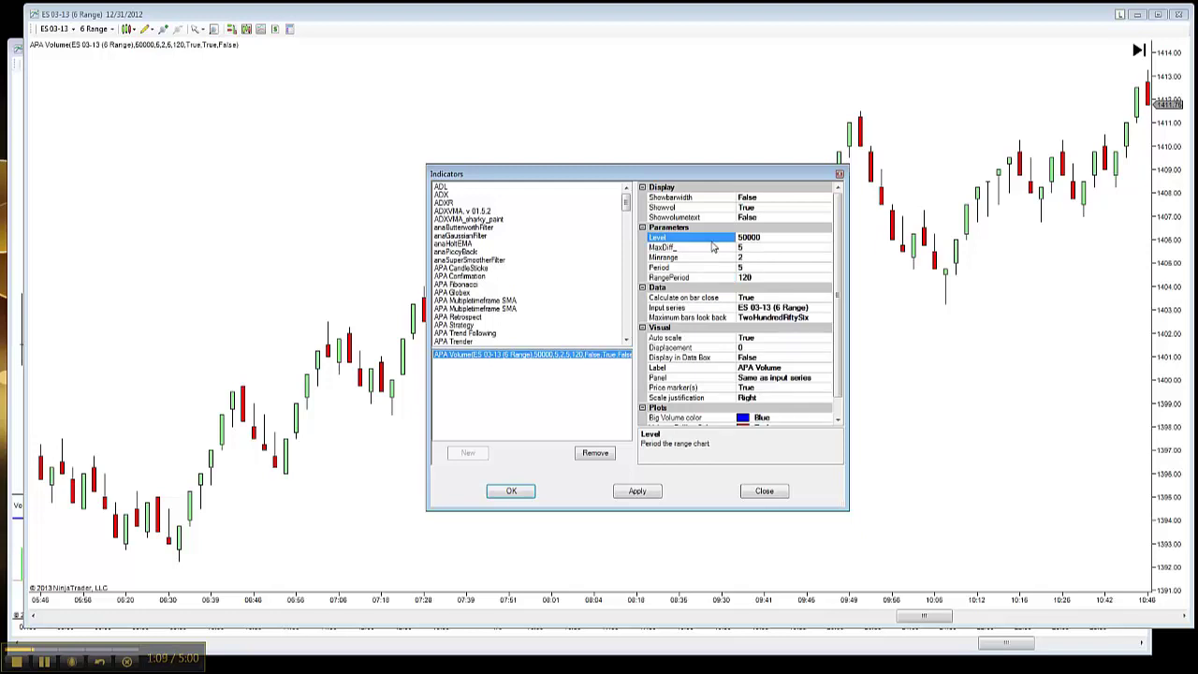
{"action": "left_click", "coordinate": [516, 494]}
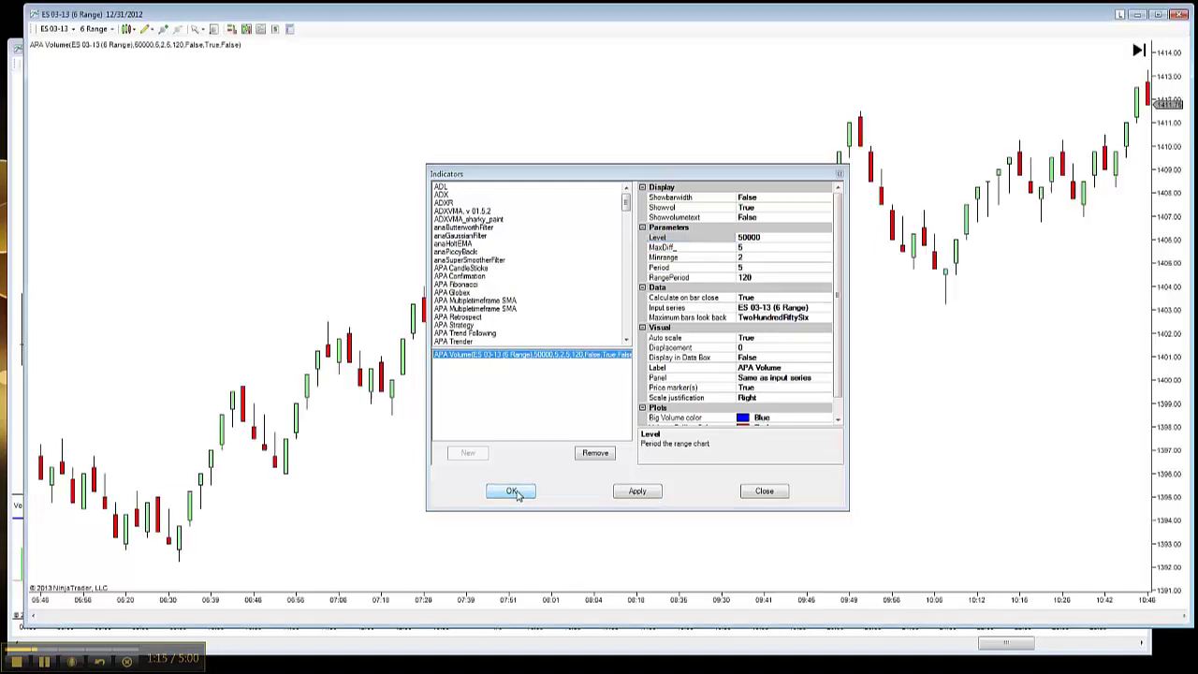
Scroll back through the 6-range chart to review the blue volume-spike bars.
{"action": "scroll", "coordinate": [513, 482], "scroll_direction": "up", "scroll_amount": 3}
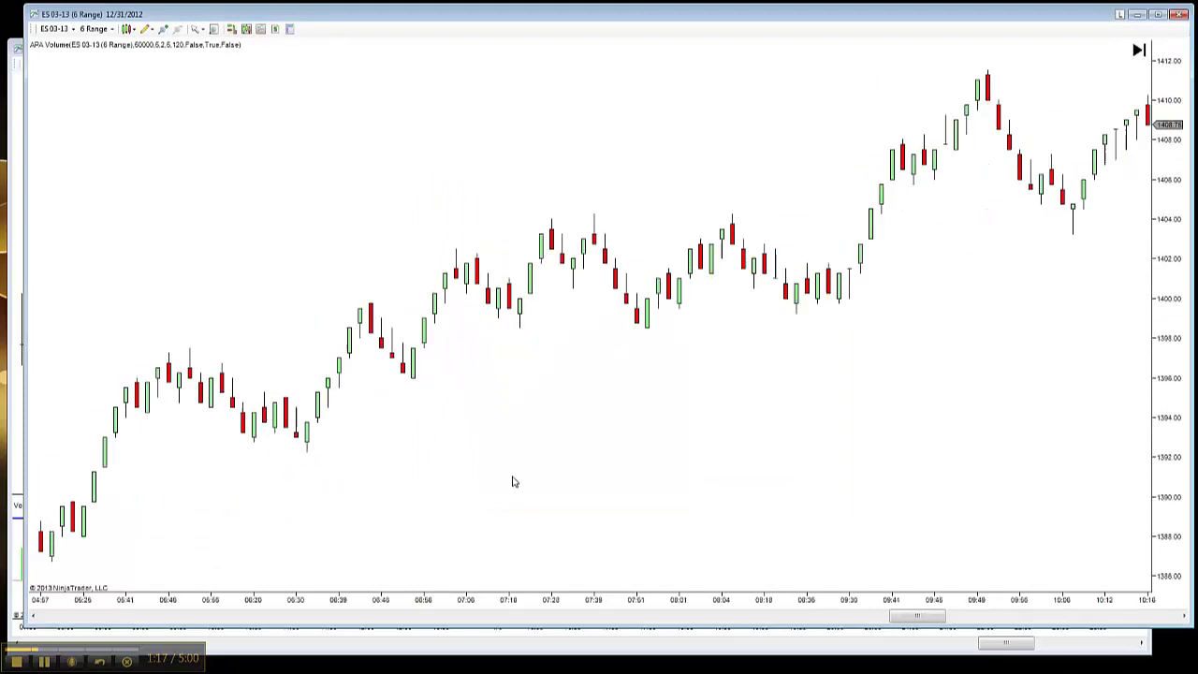
{"action": "scroll", "coordinate": [513, 482], "scroll_direction": "up", "scroll_amount": 3}
{"action": "scroll", "coordinate": [513, 482], "scroll_direction": "up", "scroll_amount": 3}
{"action": "scroll", "coordinate": [513, 482], "scroll_direction": "up", "scroll_amount": 3}
{"action": "scroll", "coordinate": [513, 482], "scroll_direction": "up", "scroll_amount": 3}
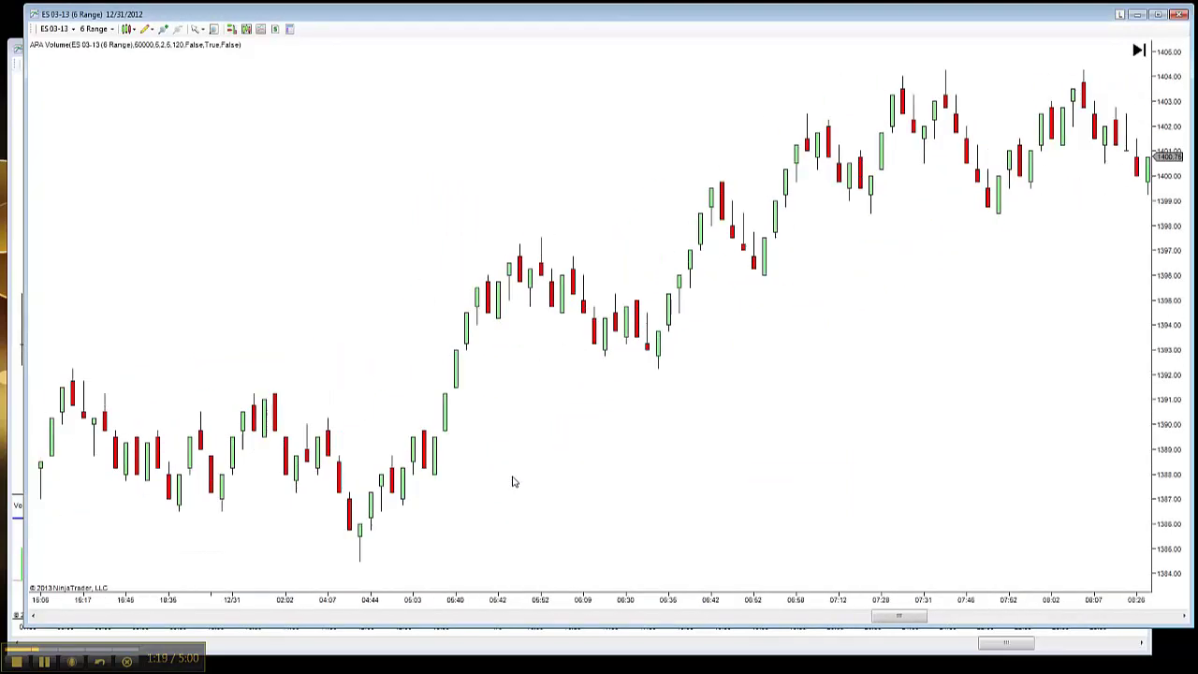
{"action": "scroll", "coordinate": [513, 482], "scroll_direction": "up", "scroll_amount": 3}
{"action": "scroll", "coordinate": [513, 481], "scroll_direction": "up", "scroll_amount": 3}
{"action": "scroll", "coordinate": [513, 482], "scroll_direction": "up", "scroll_amount": 3}
{"action": "scroll", "coordinate": [513, 482], "scroll_direction": "up", "scroll_amount": 3}
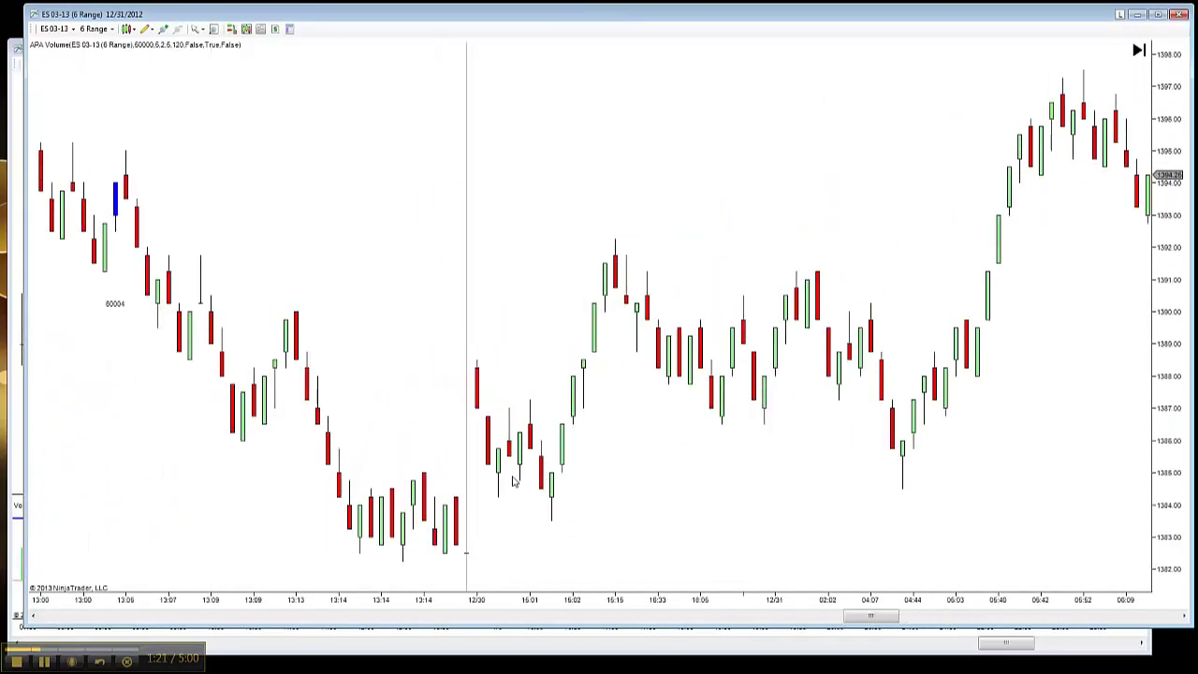
{"action": "scroll", "coordinate": [513, 482], "scroll_direction": "up", "scroll_amount": 3}
{"action": "scroll", "coordinate": [513, 482], "scroll_direction": "up", "scroll_amount": 3}
{"action": "scroll", "coordinate": [513, 482], "scroll_direction": "up", "scroll_amount": 3}
{"action": "scroll", "coordinate": [513, 482], "scroll_direction": "up", "scroll_amount": 3}
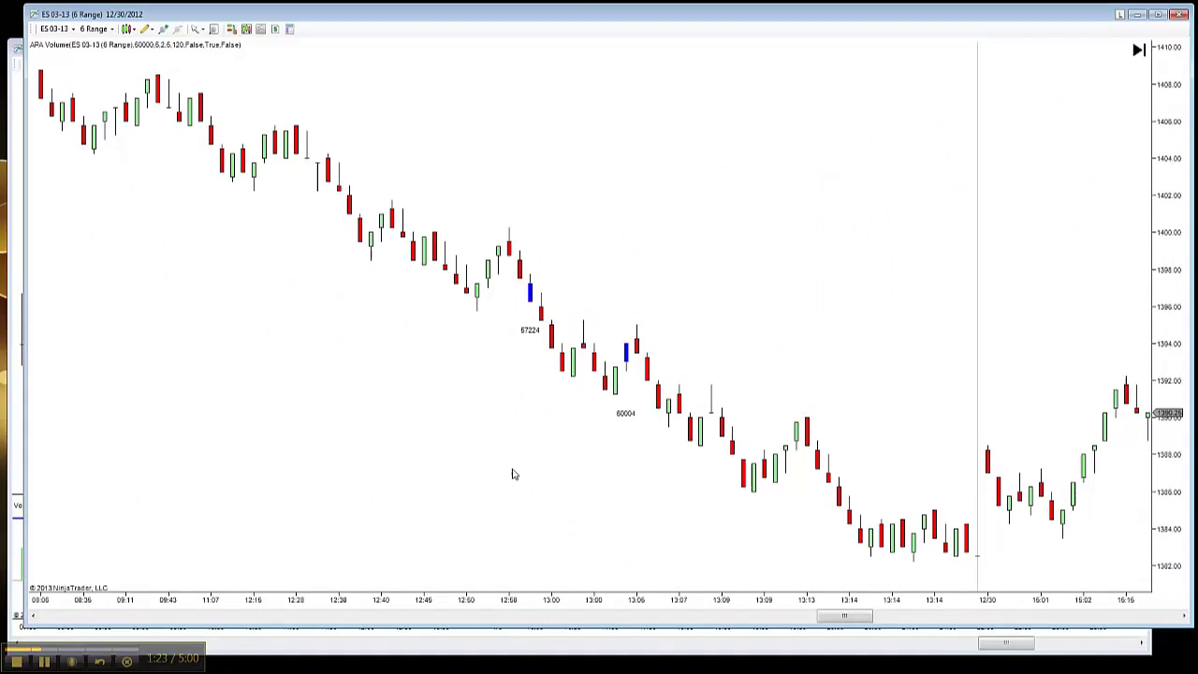
{"action": "scroll", "coordinate": [513, 481], "scroll_direction": "up", "scroll_amount": 1}
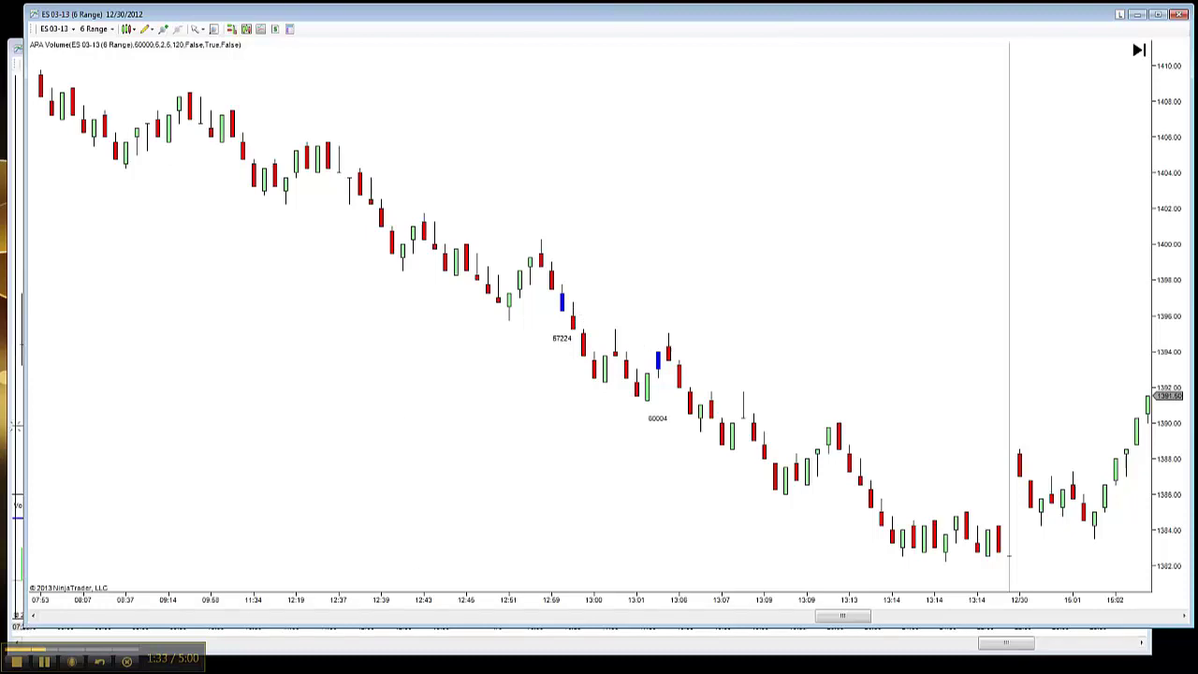
Briefly view the 5 Min chart, return to the 6-range chart and drag to later sessions.
{"action": "left_click", "coordinate": [16, 427]}
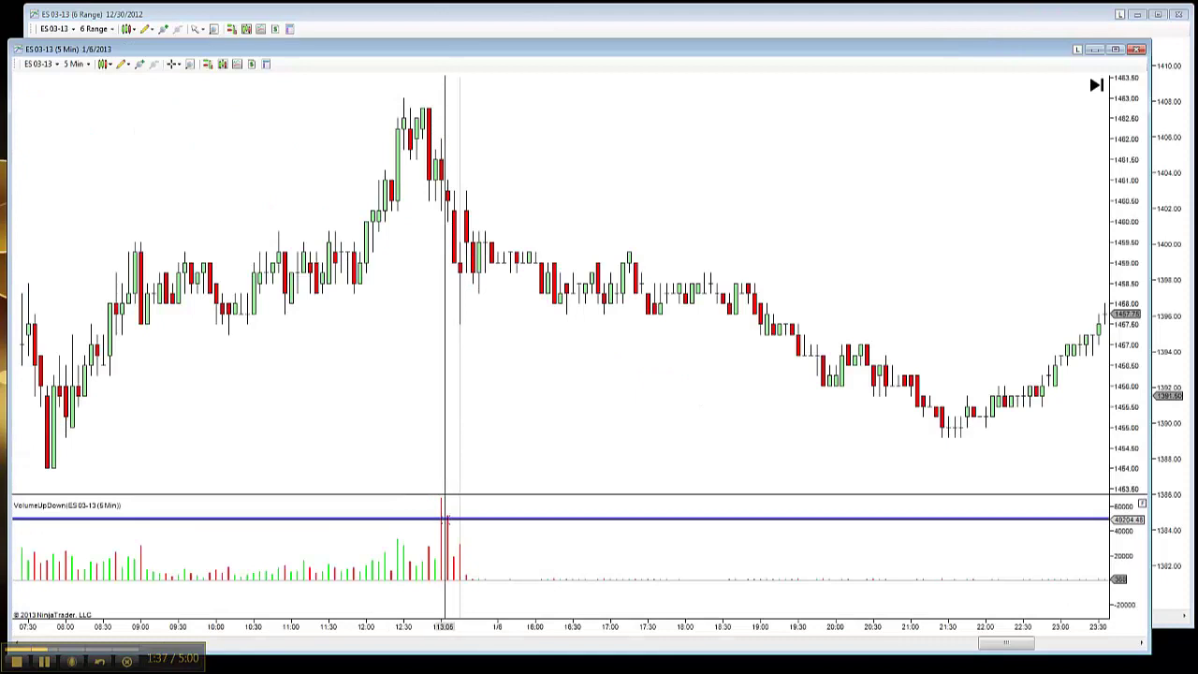
{"action": "left_click", "coordinate": [1187, 362]}
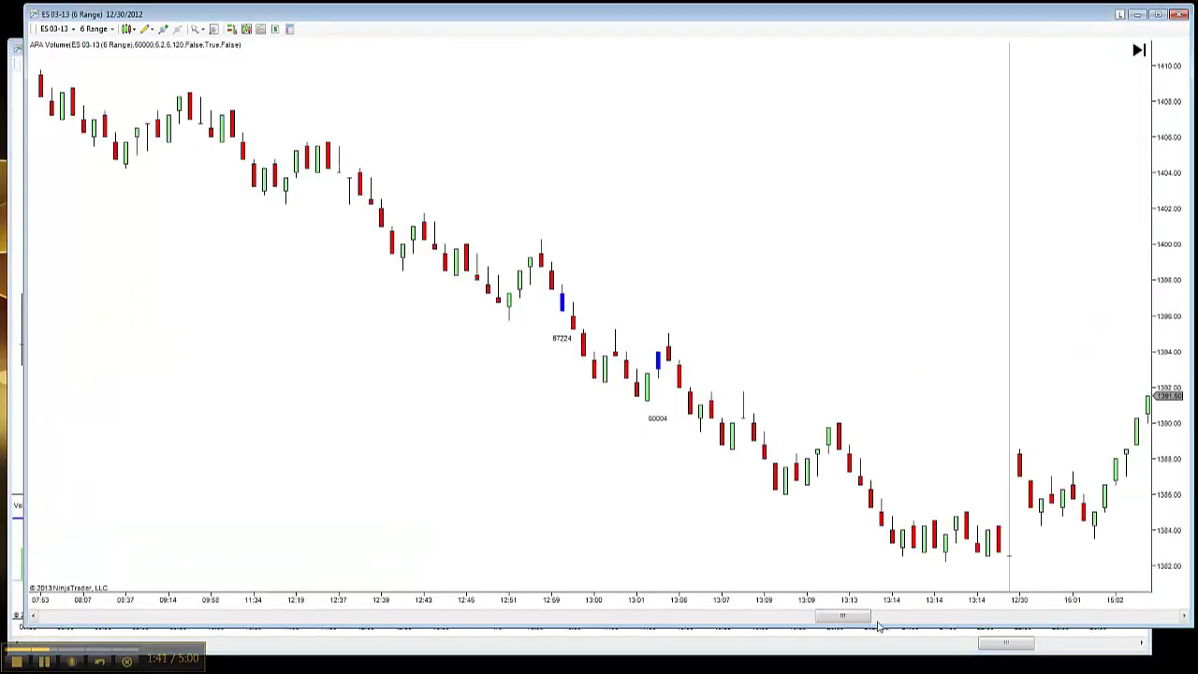
{"action": "left_click_drag", "start_coordinate": [865, 620], "coordinate": [1001, 610]}
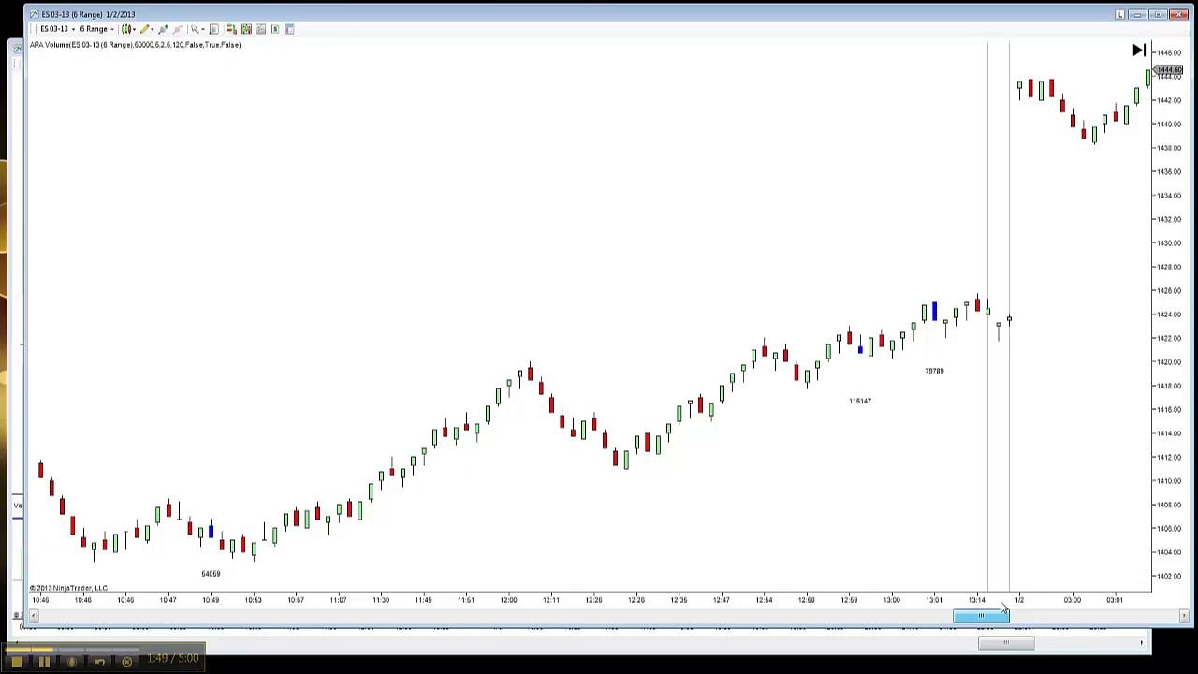
Drag the chart scrollbar further toward later sessions.
{"action": "left_click_drag", "start_coordinate": [1001, 610], "coordinate": [1054, 615]}
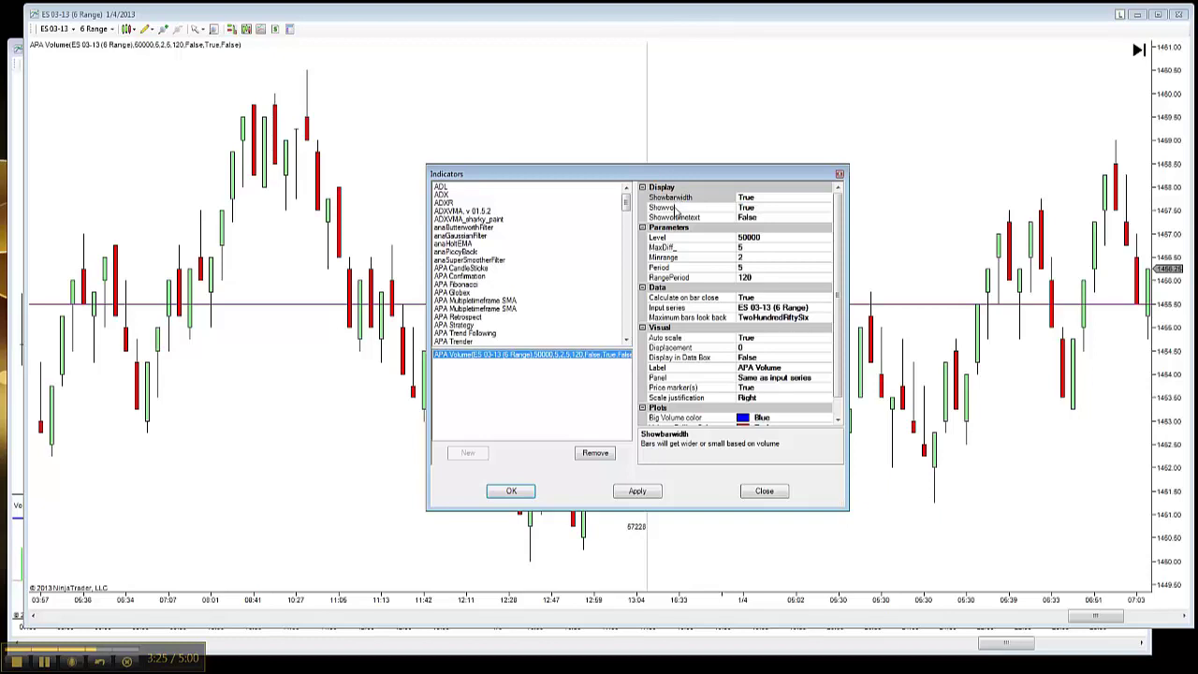
Apply the re-enabled Showbarwidth setting and scroll back through the variable-width candles.
{"action": "left_click", "coordinate": [522, 493]}
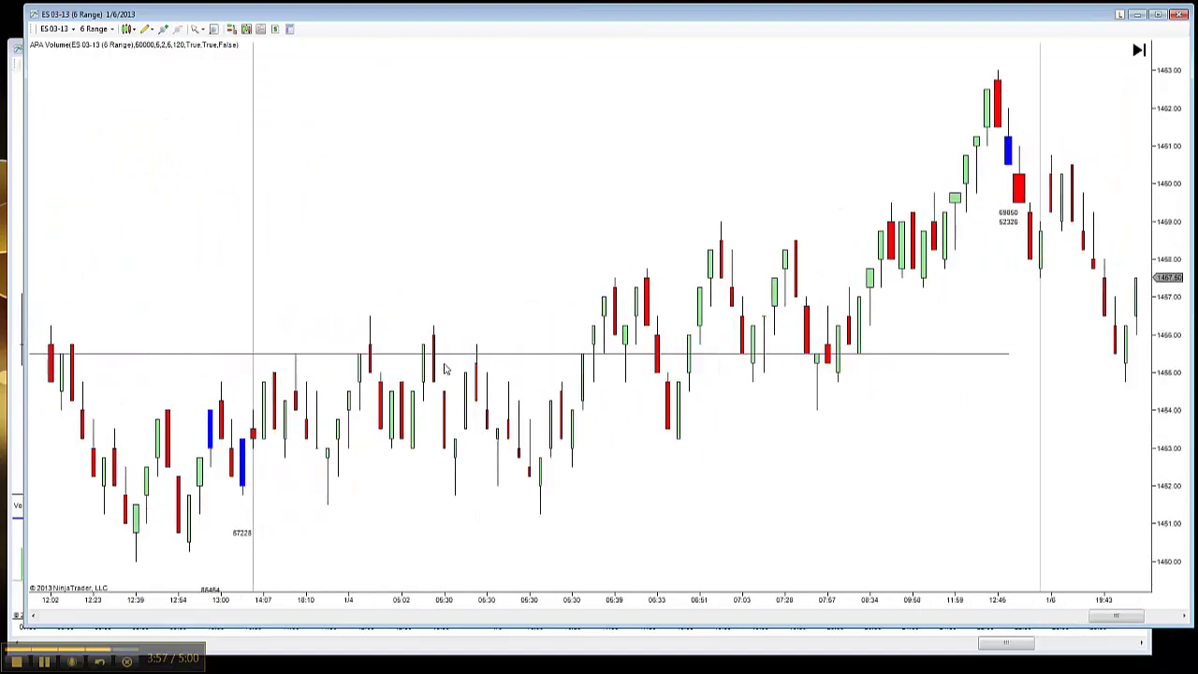
{"action": "scroll", "coordinate": [440, 361], "scroll_direction": "up", "scroll_amount": 3}
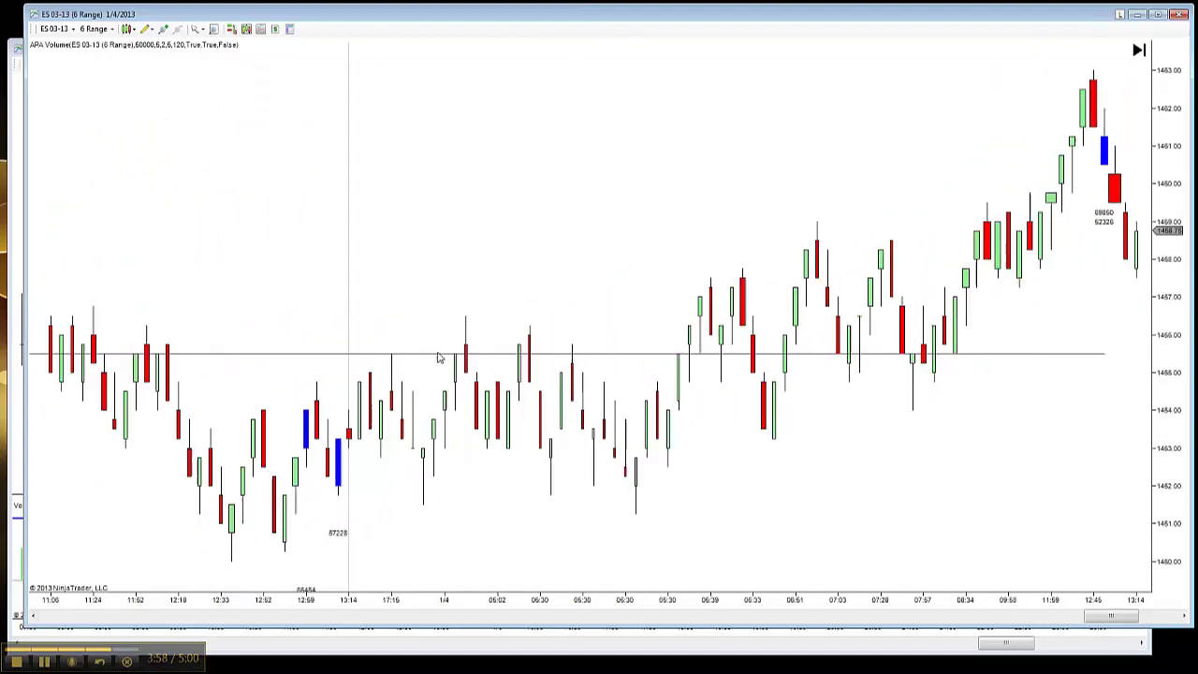
Change the ES chart's period from 6 Range to 1 Min.
{"action": "left_click", "coordinate": [98, 29]}
{"action": "left_click", "coordinate": [110, 44]}
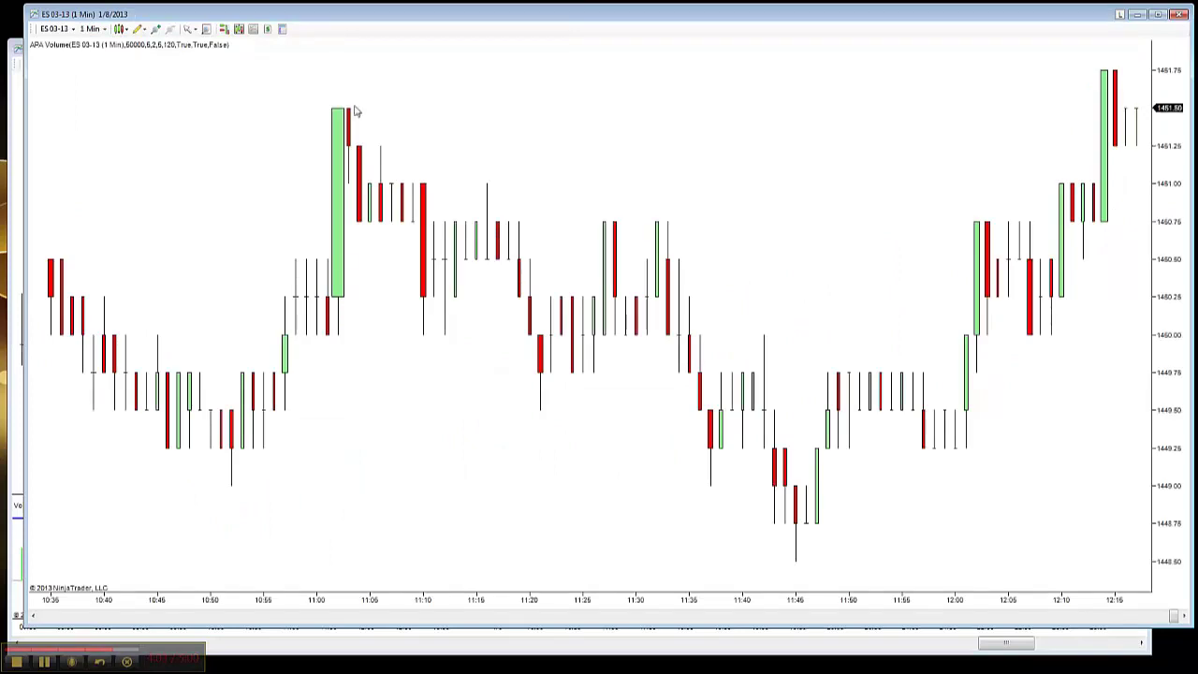
{"action": "scroll", "coordinate": [365, 140], "scroll_direction": "up", "scroll_amount": 1}
{"action": "scroll", "coordinate": [377, 186], "scroll_direction": "up", "scroll_amount": 3}
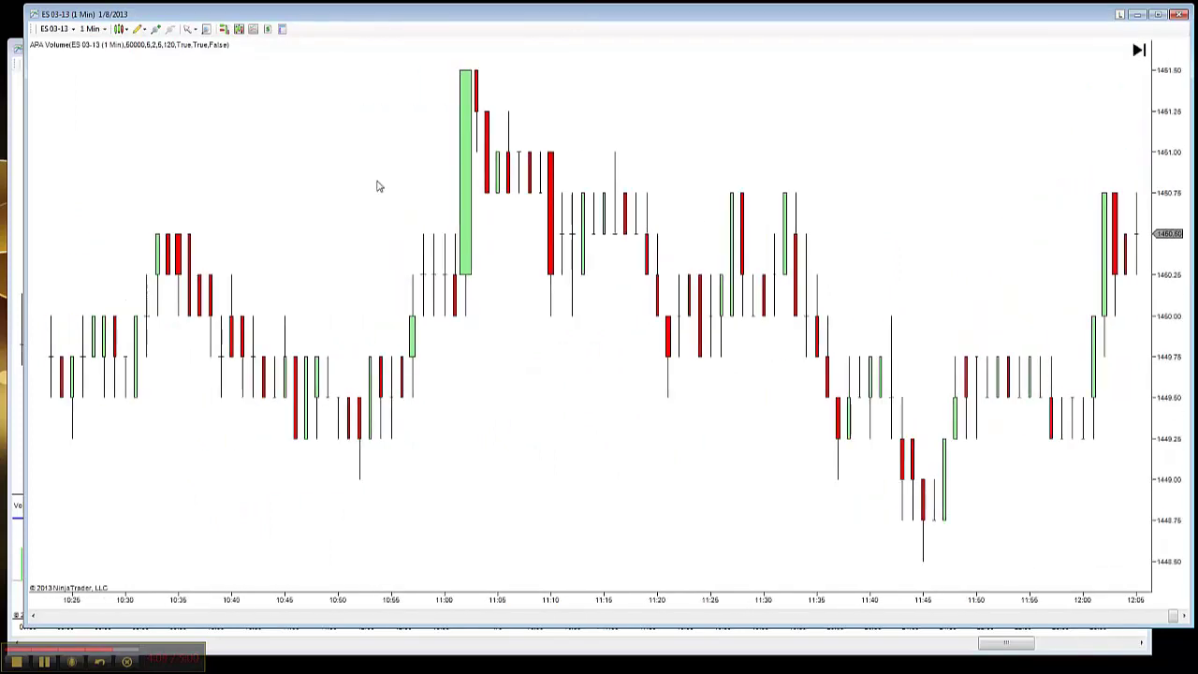
{"action": "scroll", "coordinate": [377, 187], "scroll_direction": "up", "scroll_amount": 3}
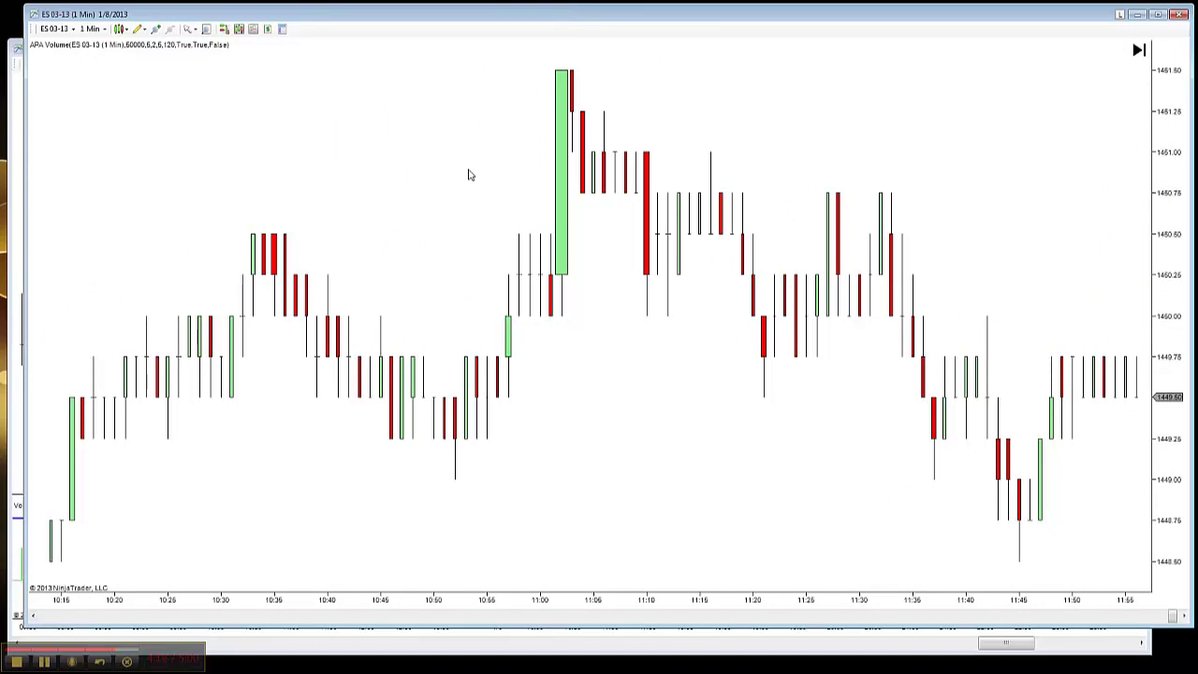
Scroll back through the 1-minute bars to inspect the volume-scaled candle widths.
{"action": "scroll", "coordinate": [377, 248], "scroll_direction": "up", "scroll_amount": 3}
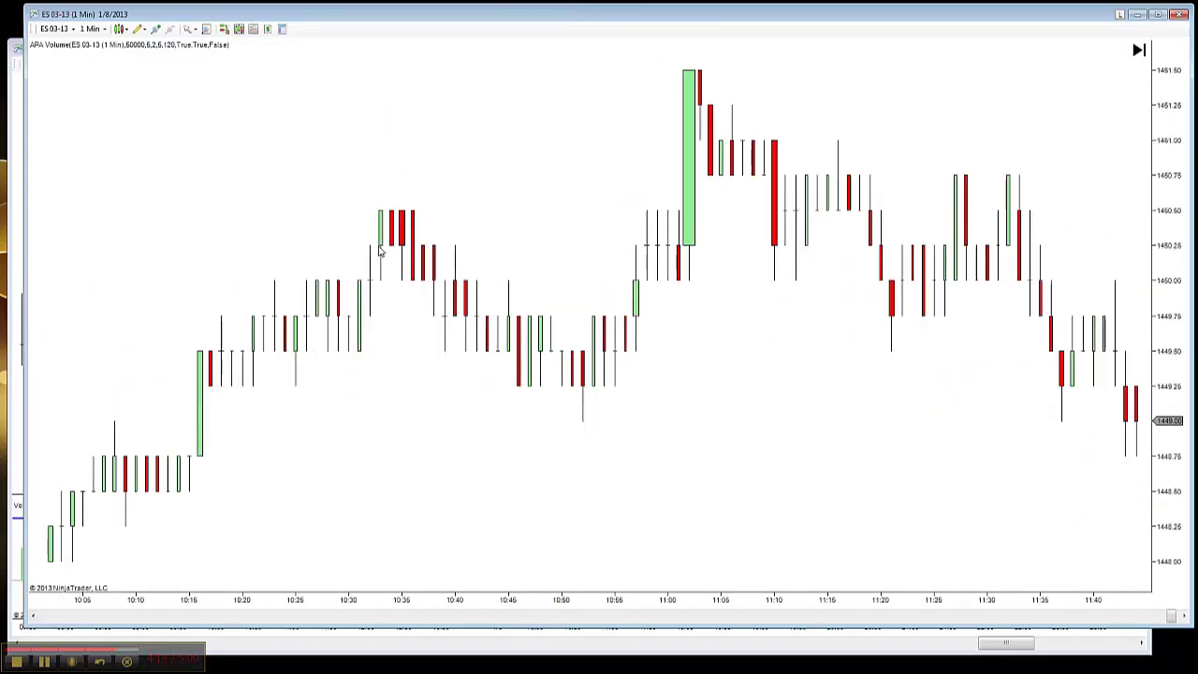
{"action": "scroll", "coordinate": [377, 248], "scroll_direction": "up", "scroll_amount": 3}
{"action": "scroll", "coordinate": [378, 248], "scroll_direction": "up", "scroll_amount": 3}
{"action": "scroll", "coordinate": [379, 251], "scroll_direction": "up", "scroll_amount": 3}
{"action": "scroll", "coordinate": [379, 251], "scroll_direction": "up", "scroll_amount": 2}
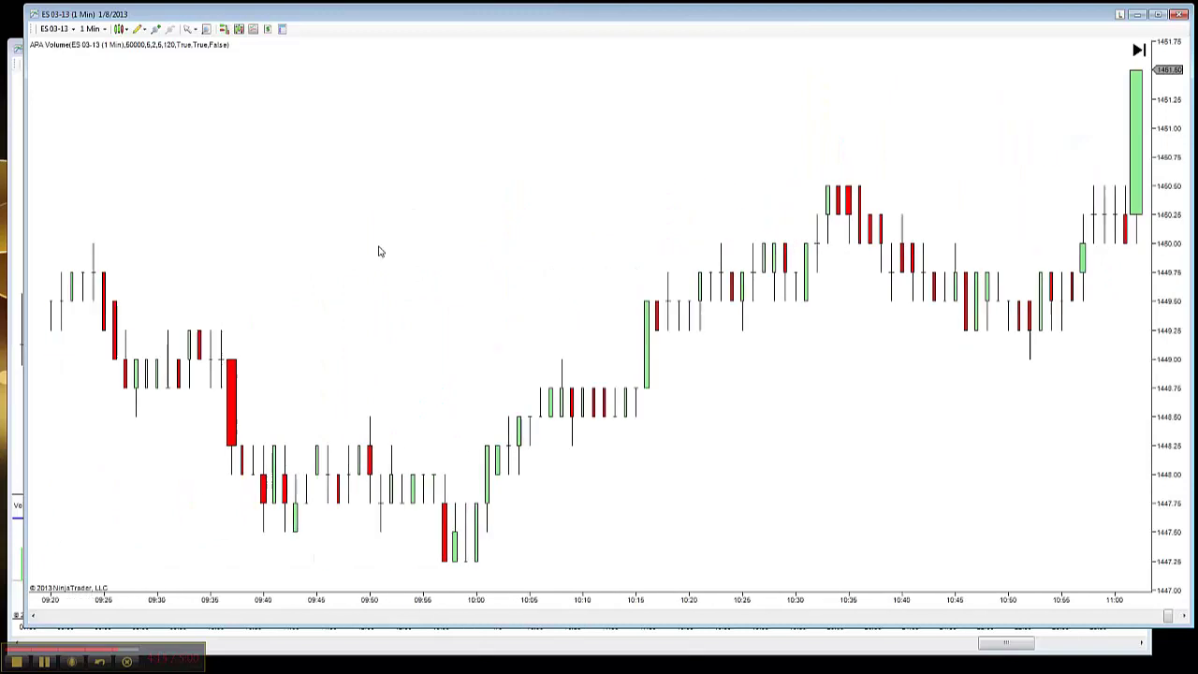
{"action": "scroll", "coordinate": [379, 251], "scroll_direction": "up", "scroll_amount": 2}
{"action": "scroll", "coordinate": [380, 253], "scroll_direction": "up", "scroll_amount": 2}
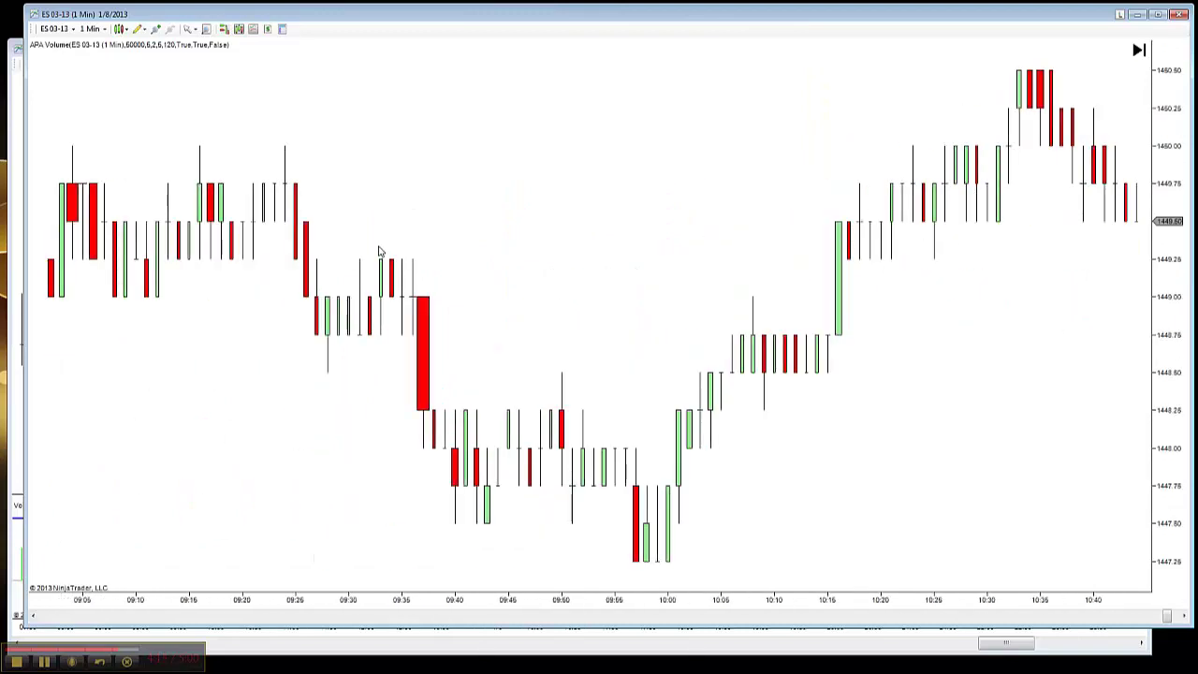
{"action": "scroll", "coordinate": [379, 250], "scroll_direction": "up", "scroll_amount": 2}
{"action": "scroll", "coordinate": [379, 250], "scroll_direction": "up", "scroll_amount": 2}
{"action": "scroll", "coordinate": [380, 248], "scroll_direction": "up", "scroll_amount": 2}
{"action": "scroll", "coordinate": [381, 245], "scroll_direction": "up", "scroll_amount": 2}
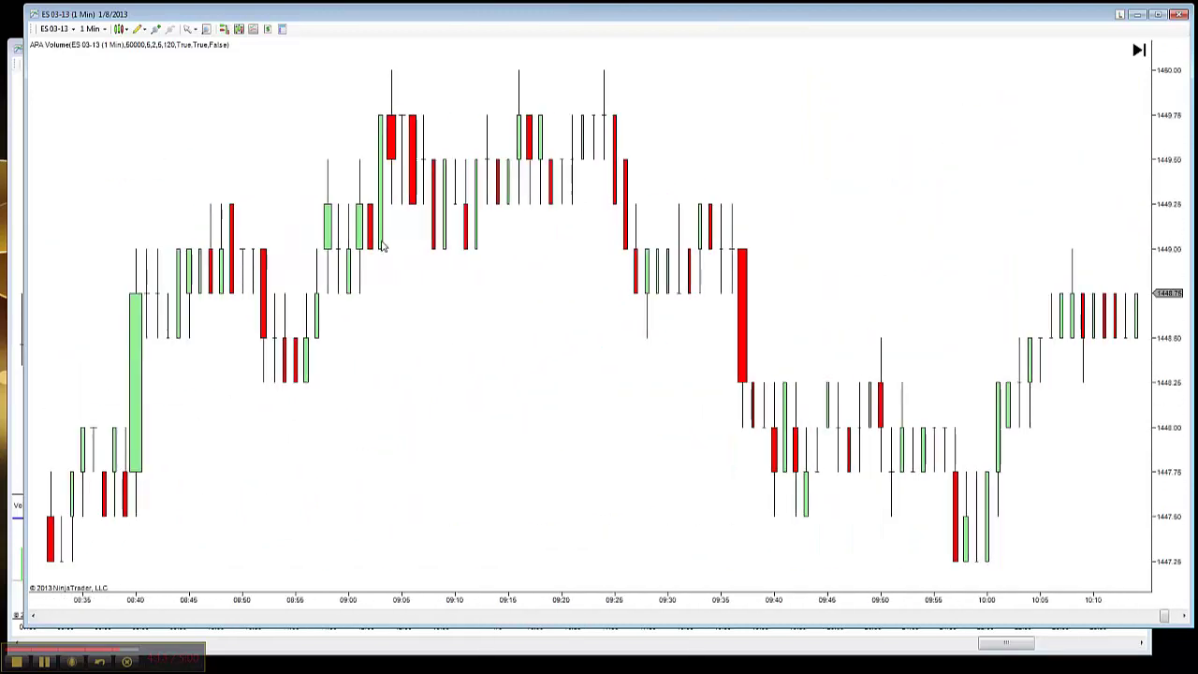
{"action": "scroll", "coordinate": [381, 245], "scroll_direction": "up", "scroll_amount": 2}
{"action": "scroll", "coordinate": [381, 246], "scroll_direction": "up", "scroll_amount": 2}
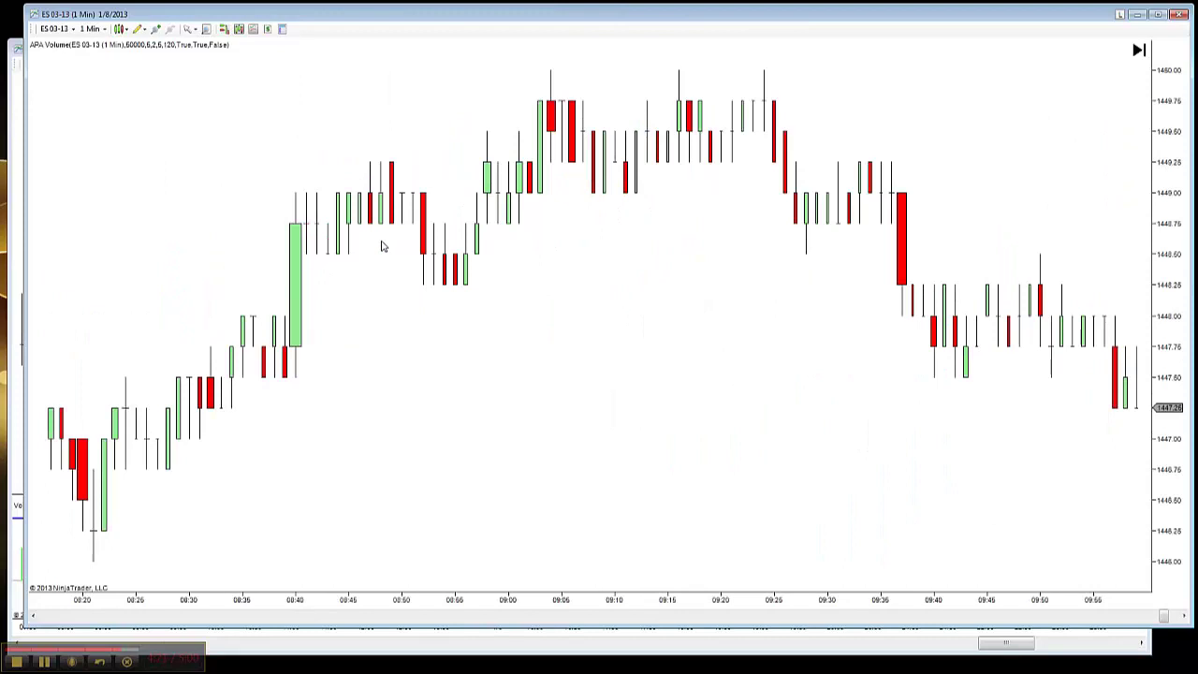
{"action": "scroll", "coordinate": [381, 246], "scroll_direction": "up", "scroll_amount": 2}
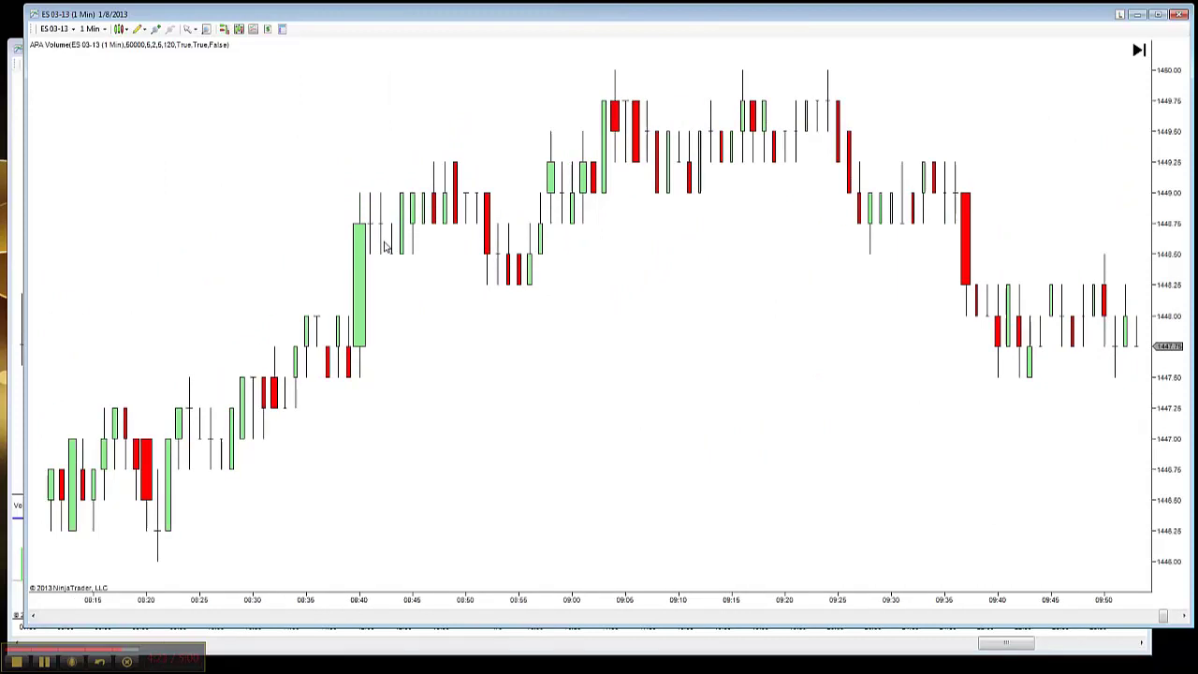